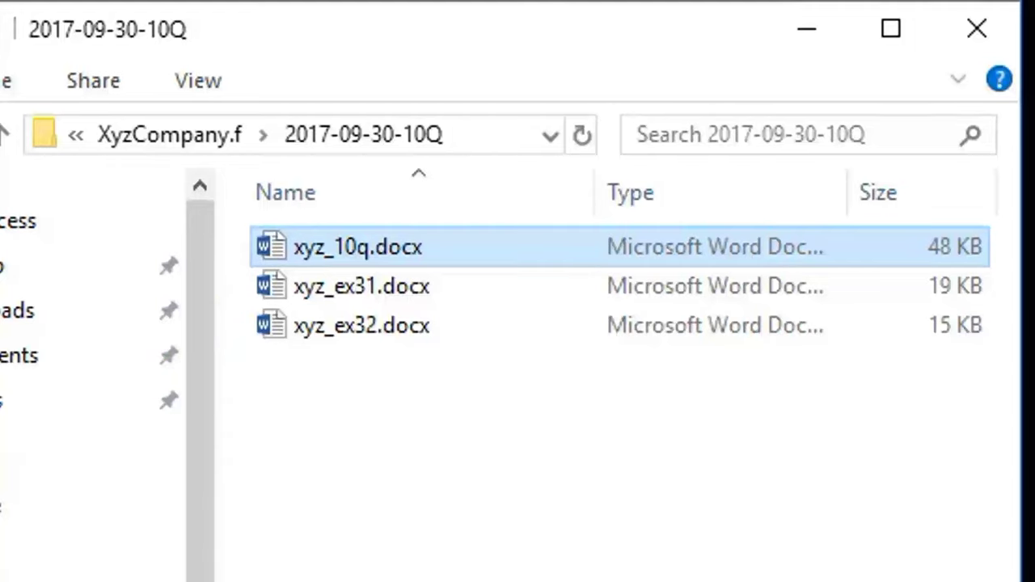
- Open xyz_10q.docx and page down to the Signatures section dated November 2, 2017
double_click(287, 261)
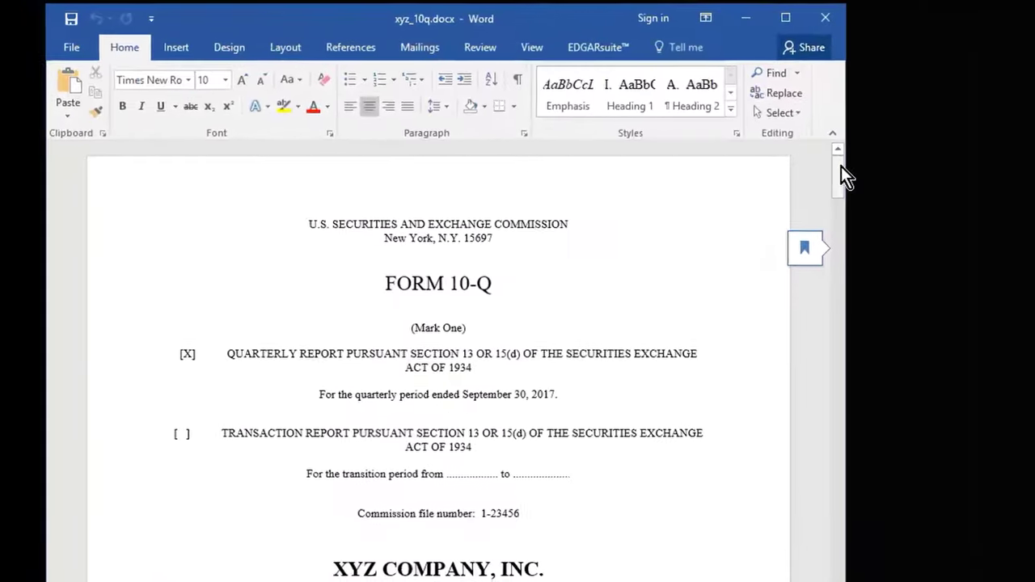
click(497, 109)
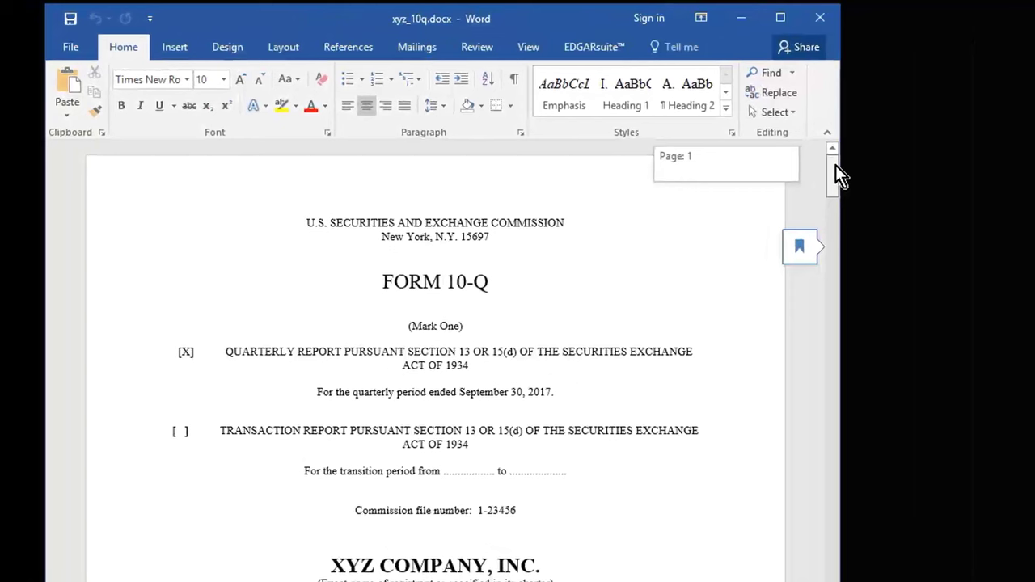
drag(836, 165, 833, 556)
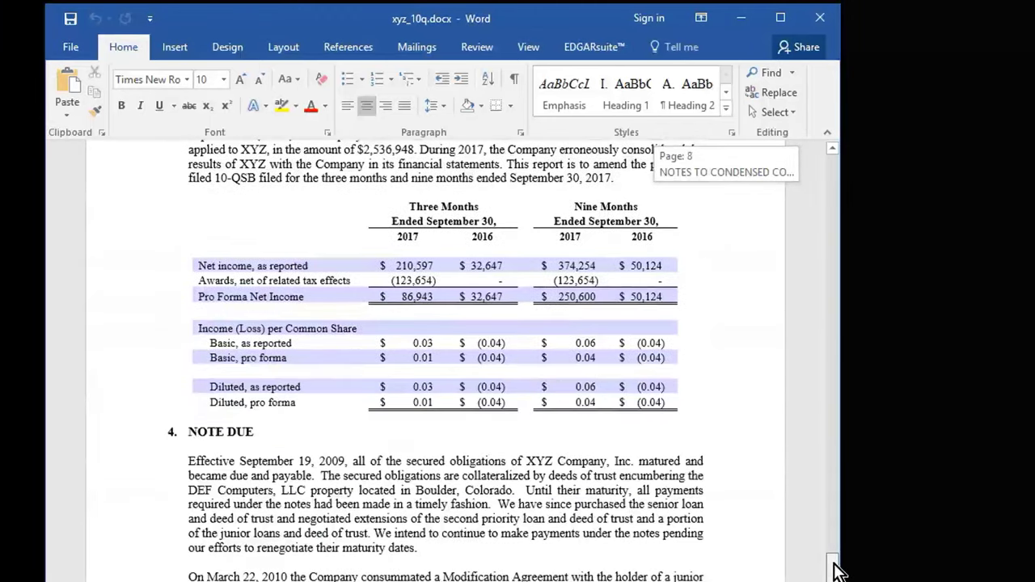
drag(837, 570, 837, 581)
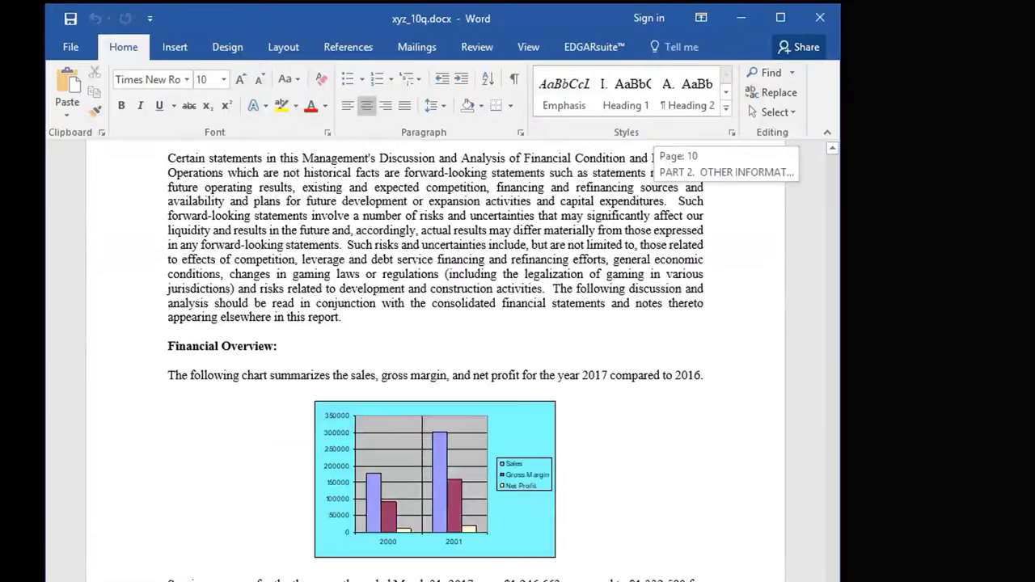
drag(837, 581, 838, 581)
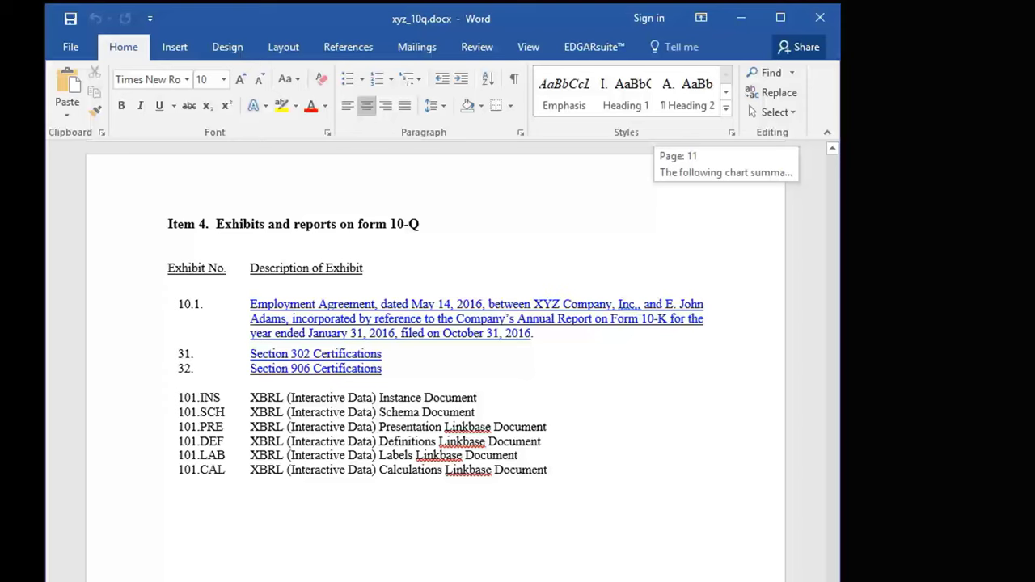
drag(838, 581, 837, 581)
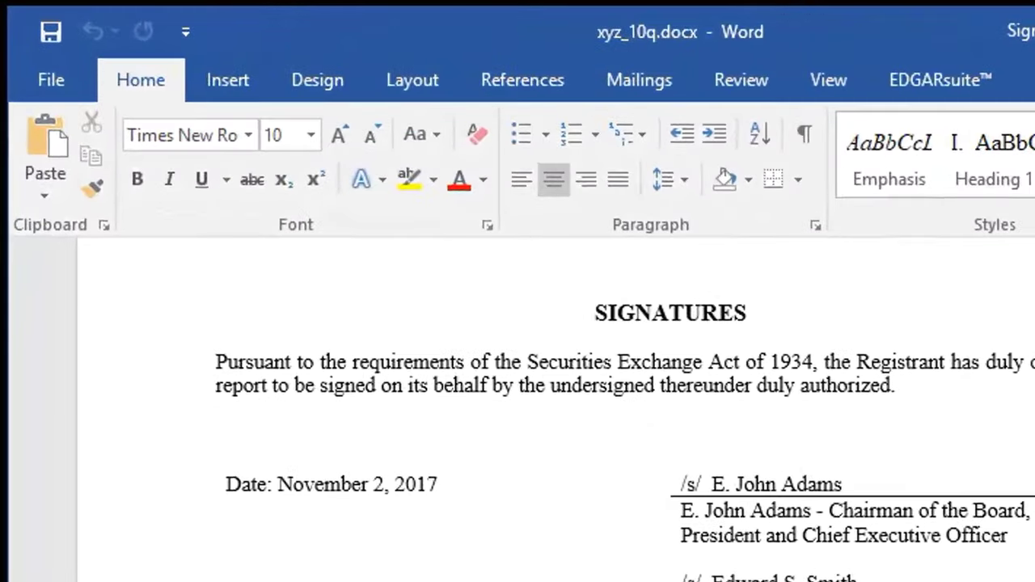
- Show the EDGARsuite ribbon's HTML and XBRL tools for the 10-Q
click(900, 76)
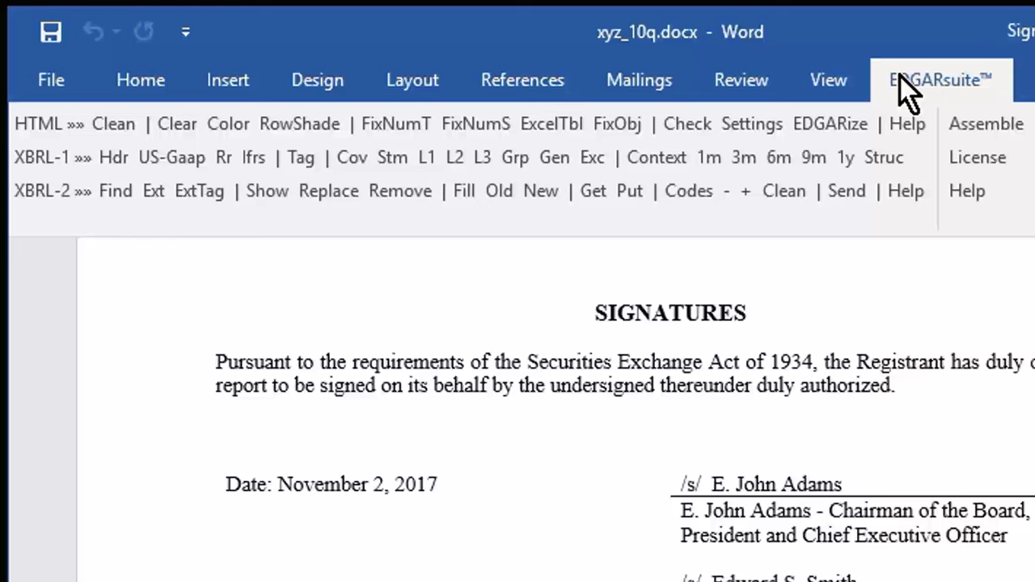
- EDGARize the 10-Q and scroll its Edge HTML preview through the charts to the Item 4 exhibit list
click(835, 127)
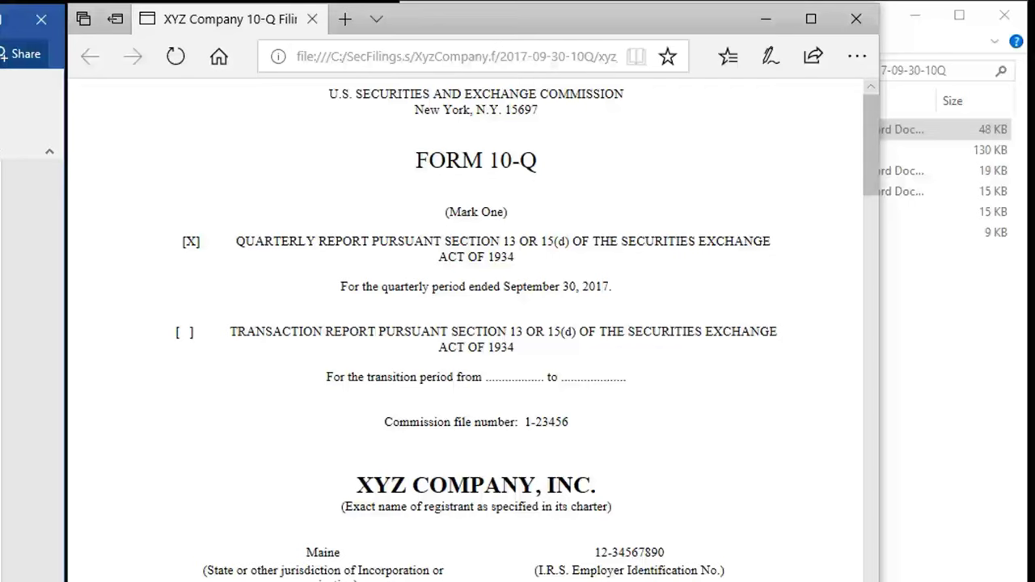
click(874, 129)
drag(874, 129, 869, 581)
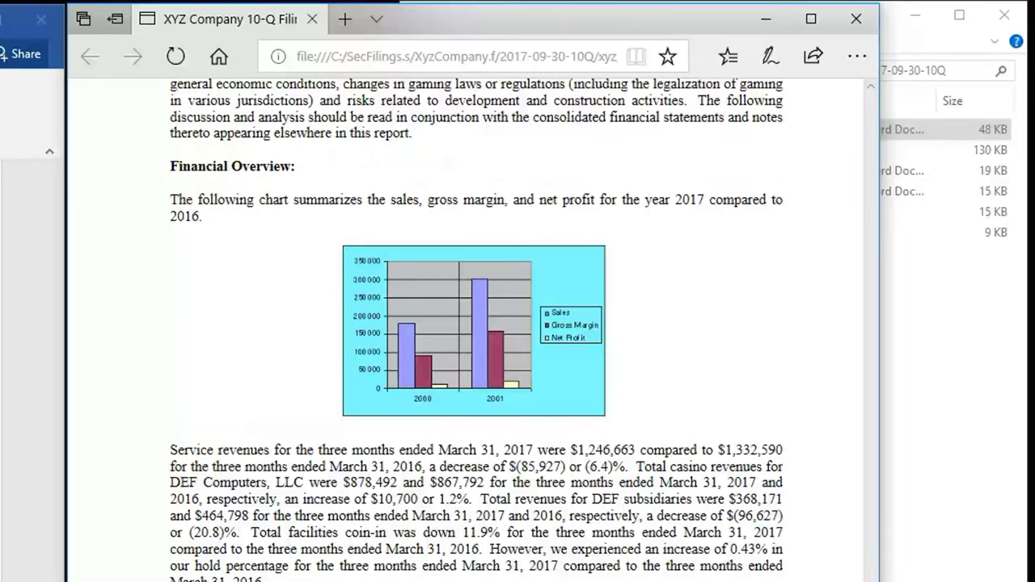
scroll(477, 324, down, 10)
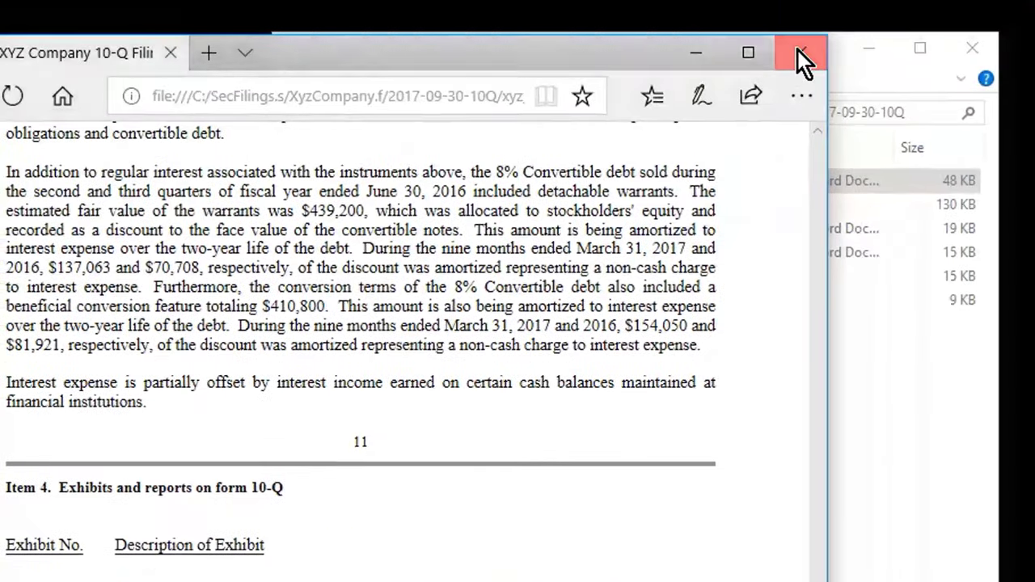
- Close the 10-Q HTML preview and minimize EDGARizer, revealing xyz_10q.htm, xyz10q1.jpg and xyz10q2.jpg
click(797, 50)
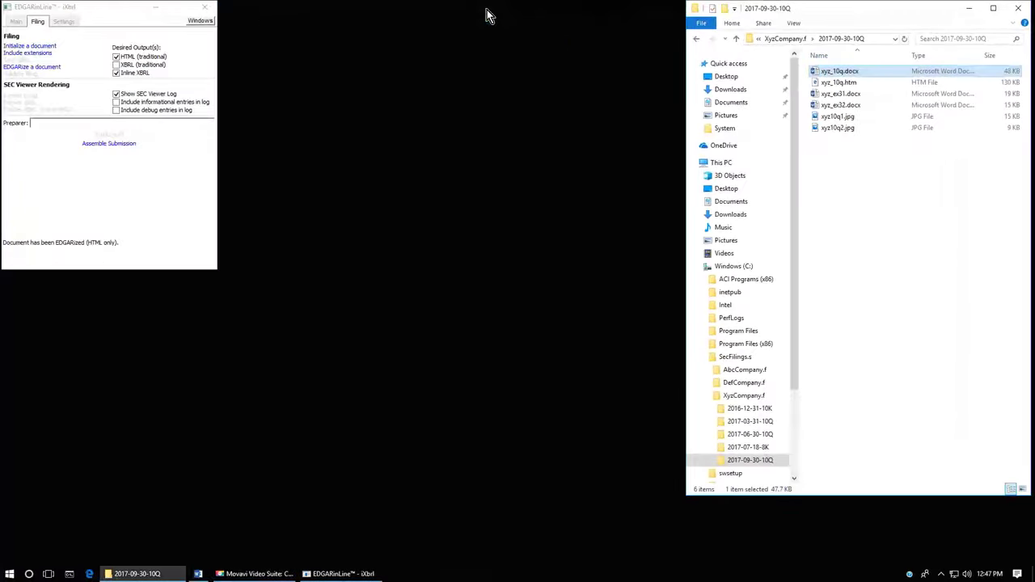
click(155, 7)
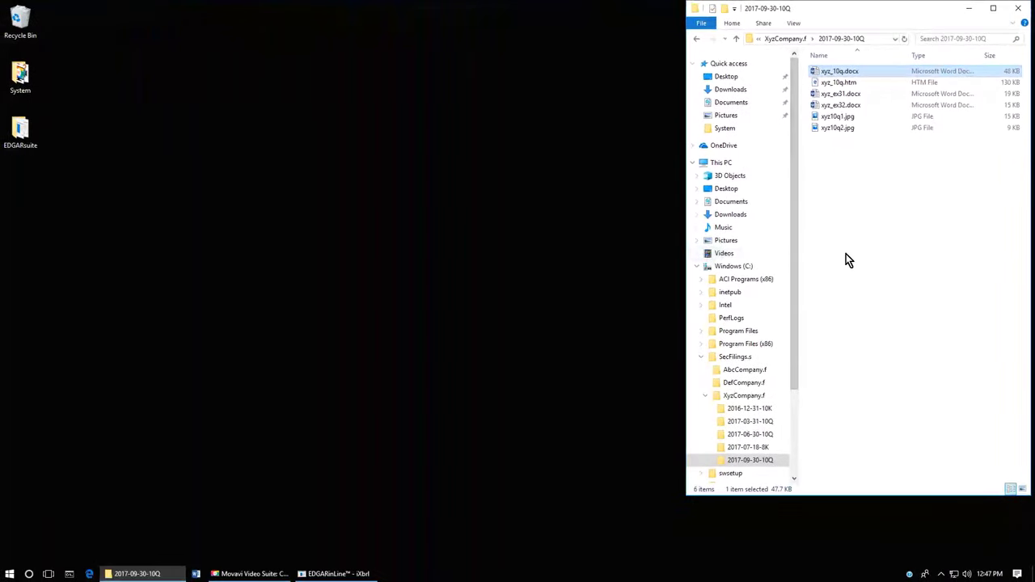
- Convert xyz_ex31.docx to EDGAR HTML as xyz_ex31.htm, then close the preview and document
double_click(819, 95)
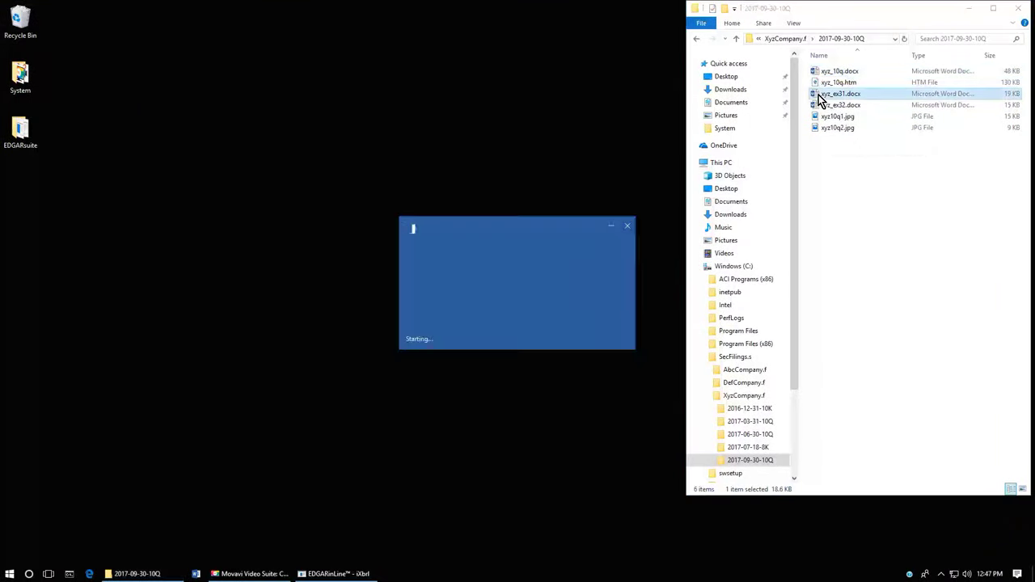
click(349, 29)
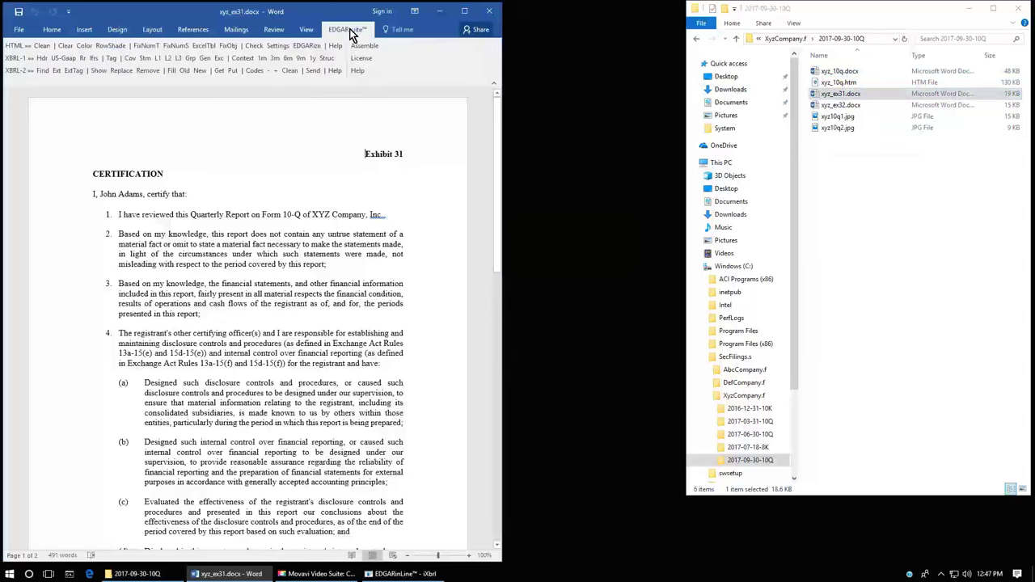
click(310, 47)
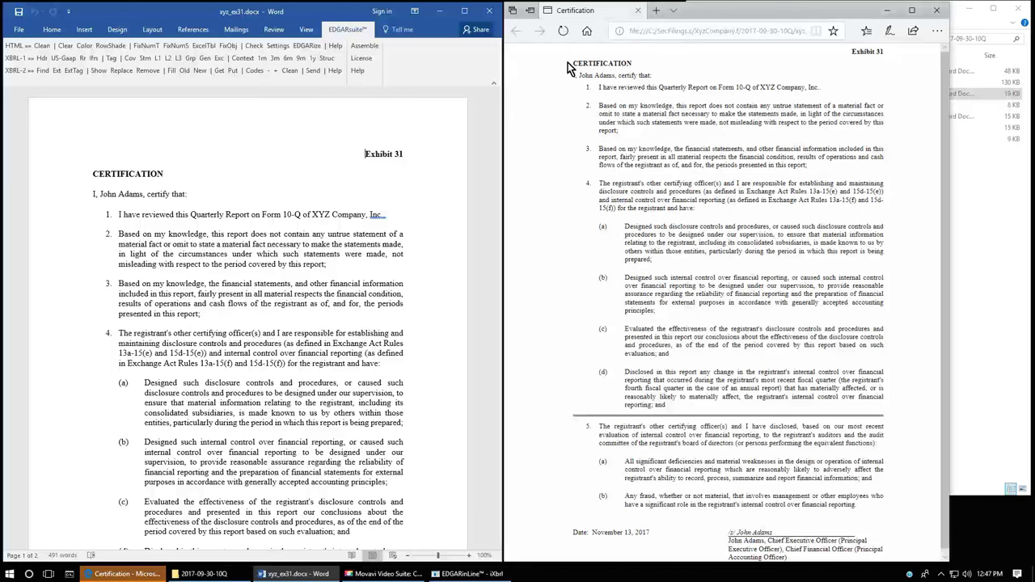
click(936, 10)
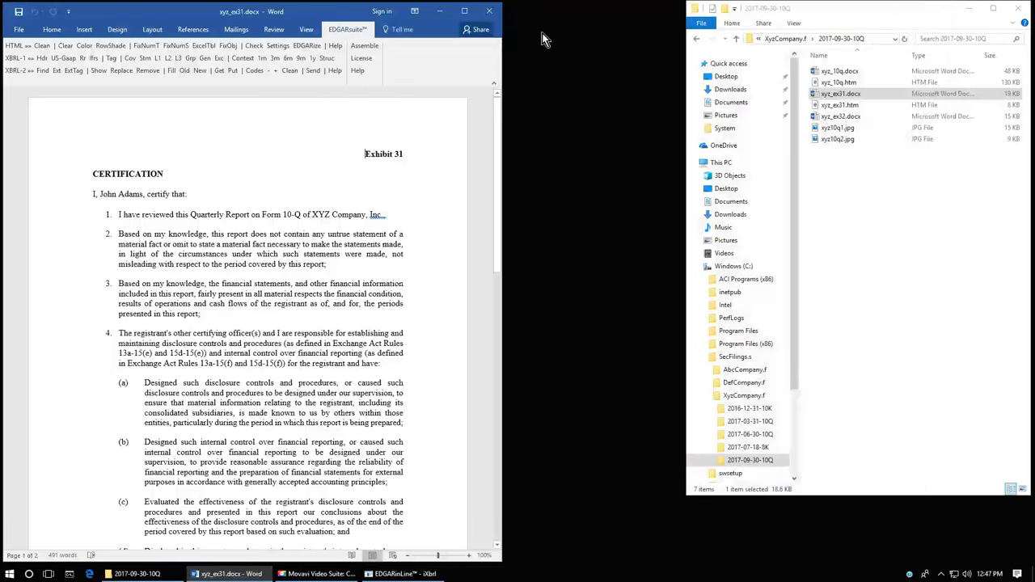
click(489, 13)
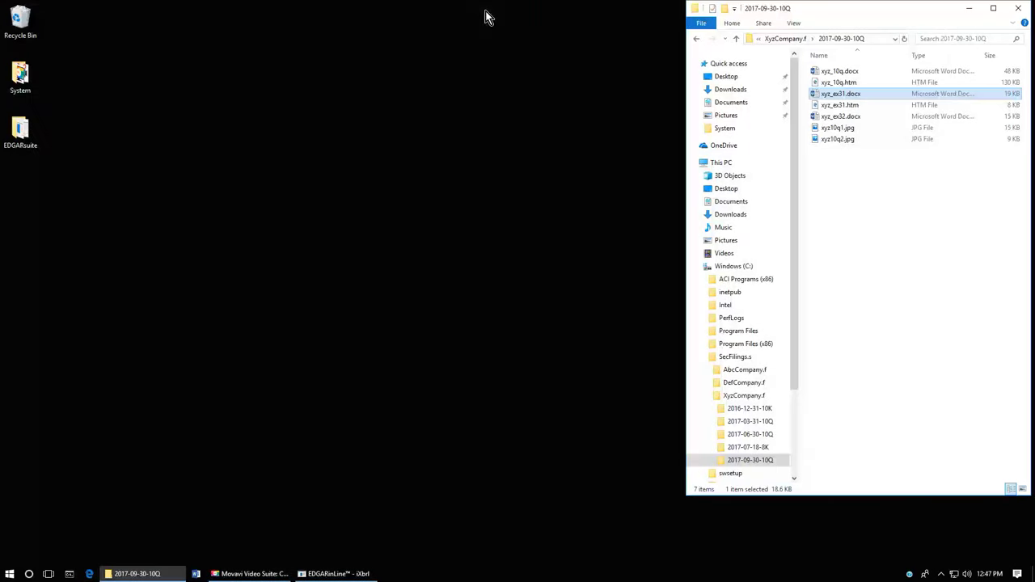
- Convert xyz_ex32.docx to EDGAR HTML as xyz_ex32.htm, then close the preview and document
double_click(834, 117)
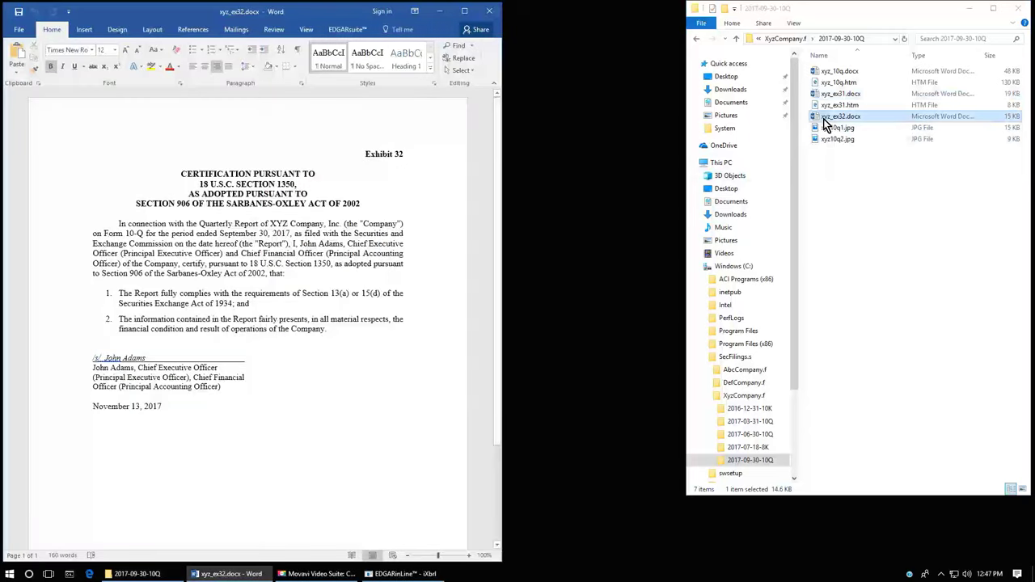
click(346, 29)
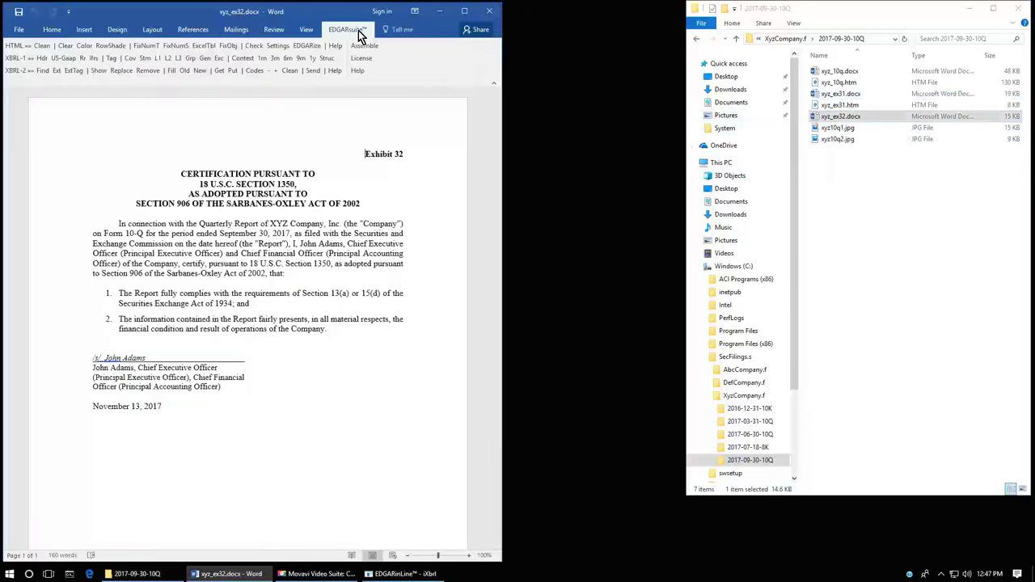
click(316, 47)
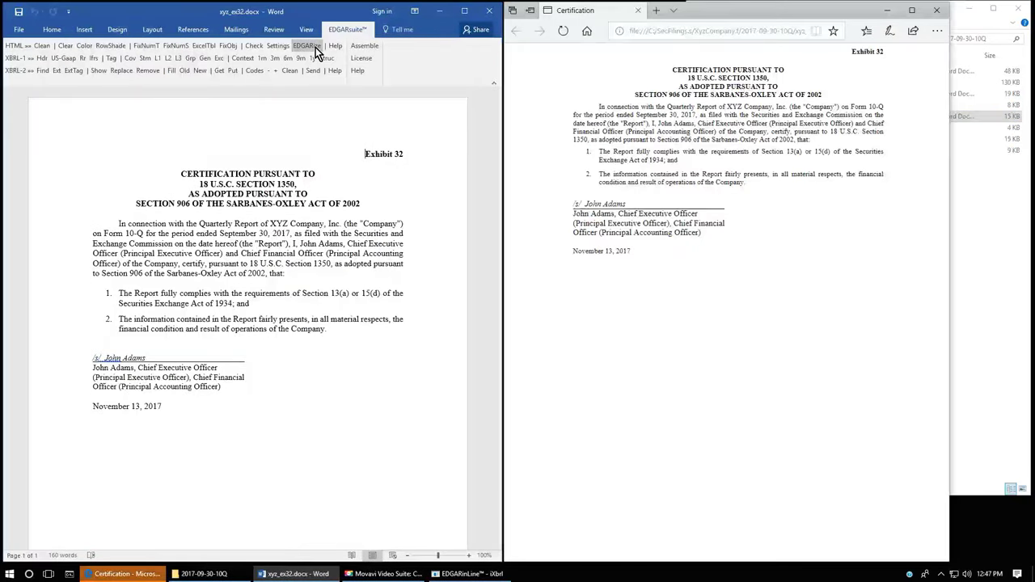
click(936, 10)
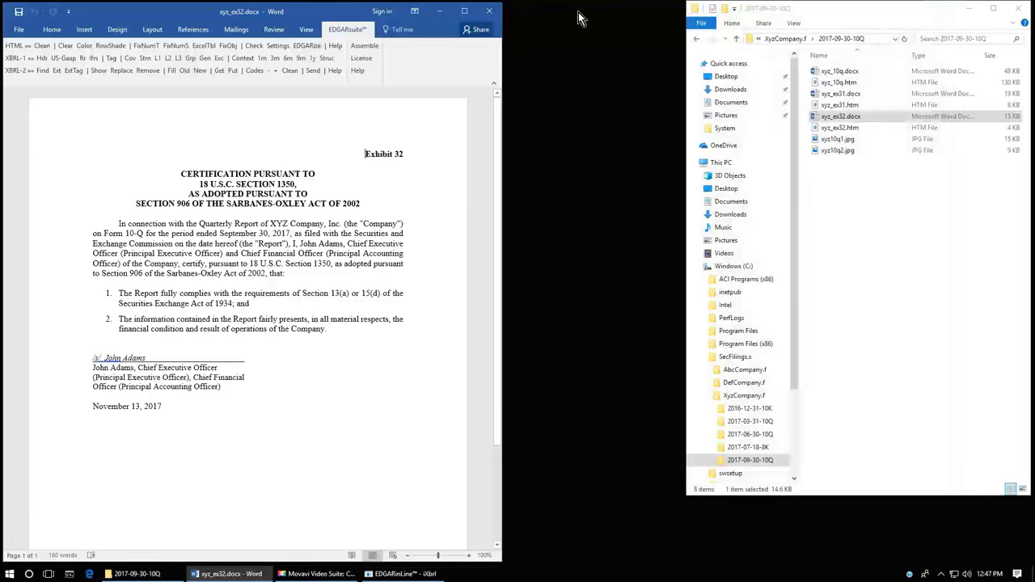
click(491, 12)
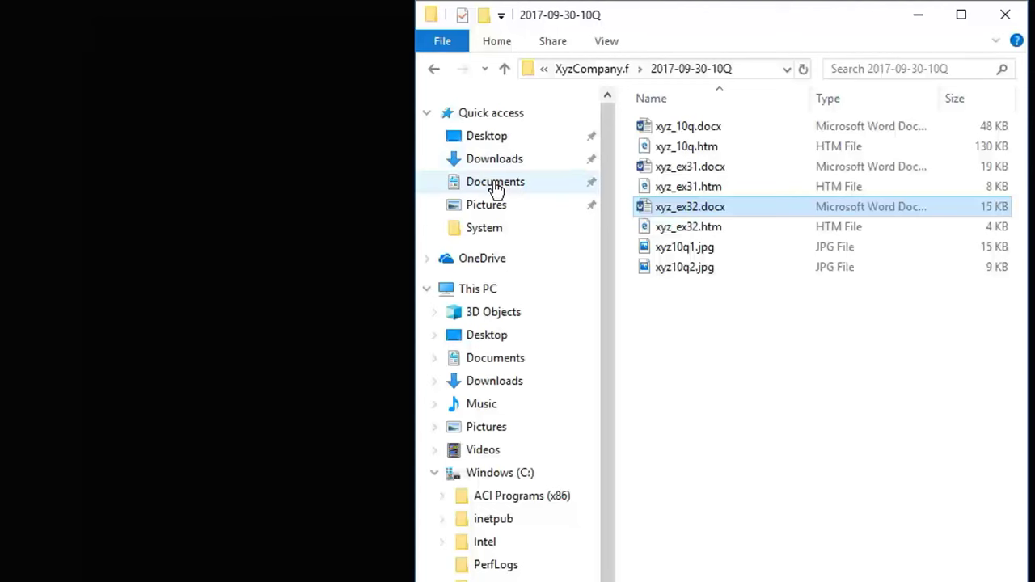
right_click(664, 210)
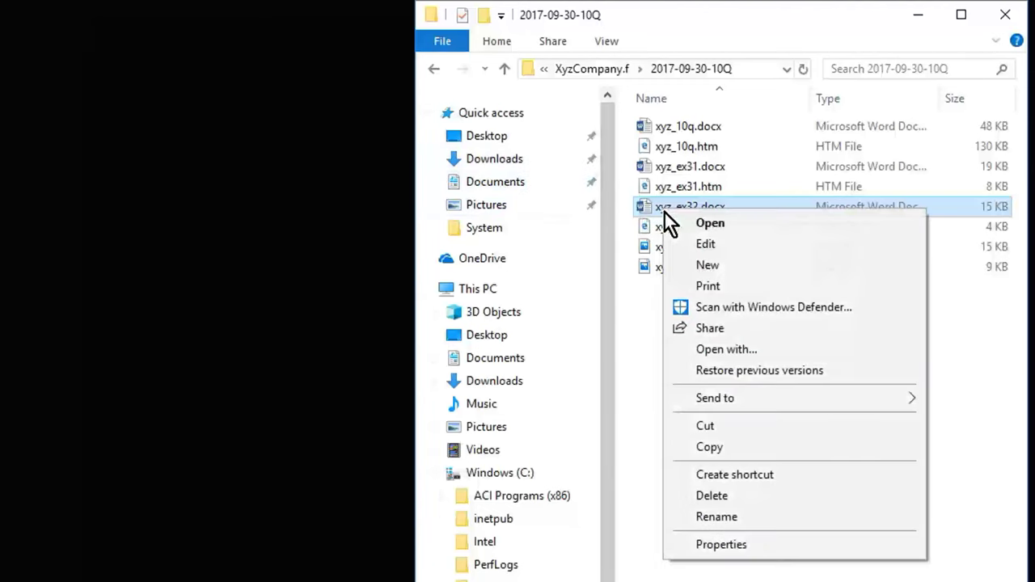
mouse_move(726, 398)
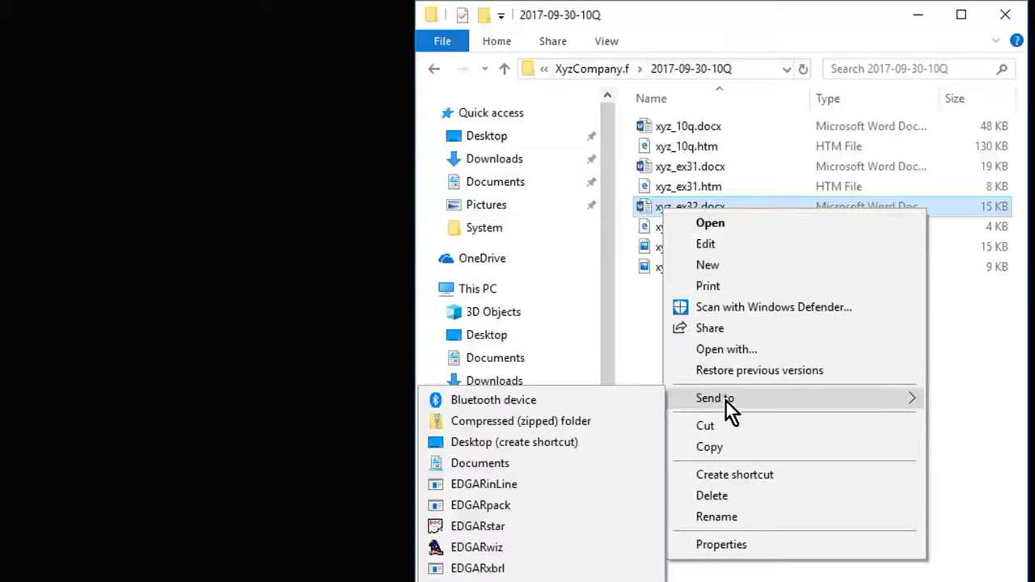
click(499, 506)
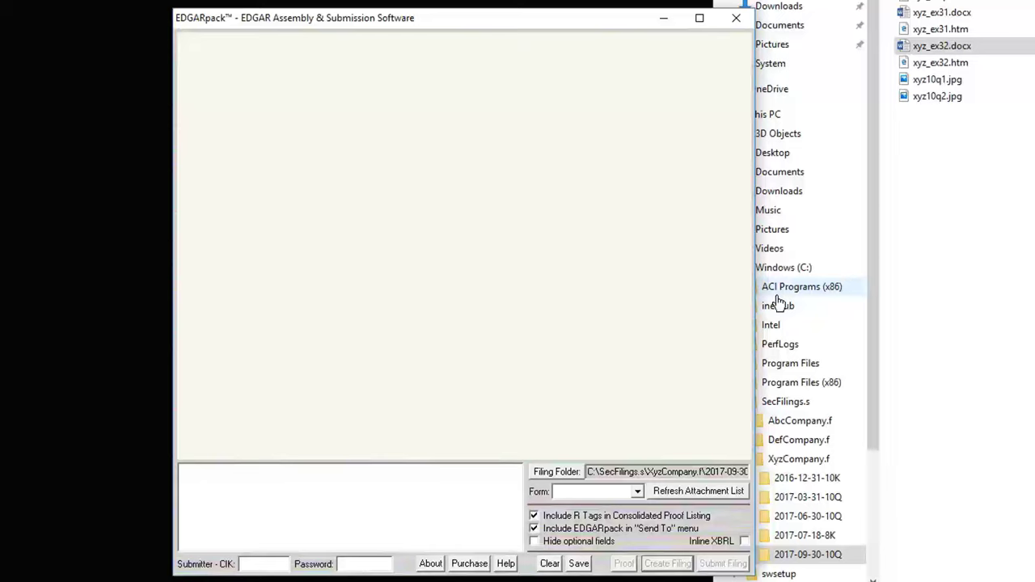
- Load the five filing documents, set Mode to TEST and enter reporting period 9/30/17
click(685, 496)
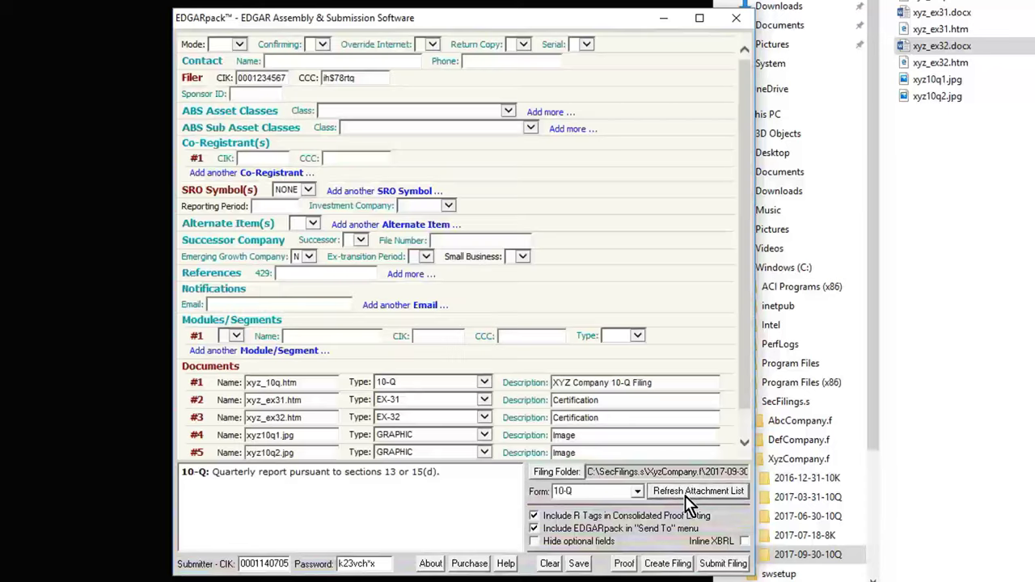
scroll(744, 428, down, 2)
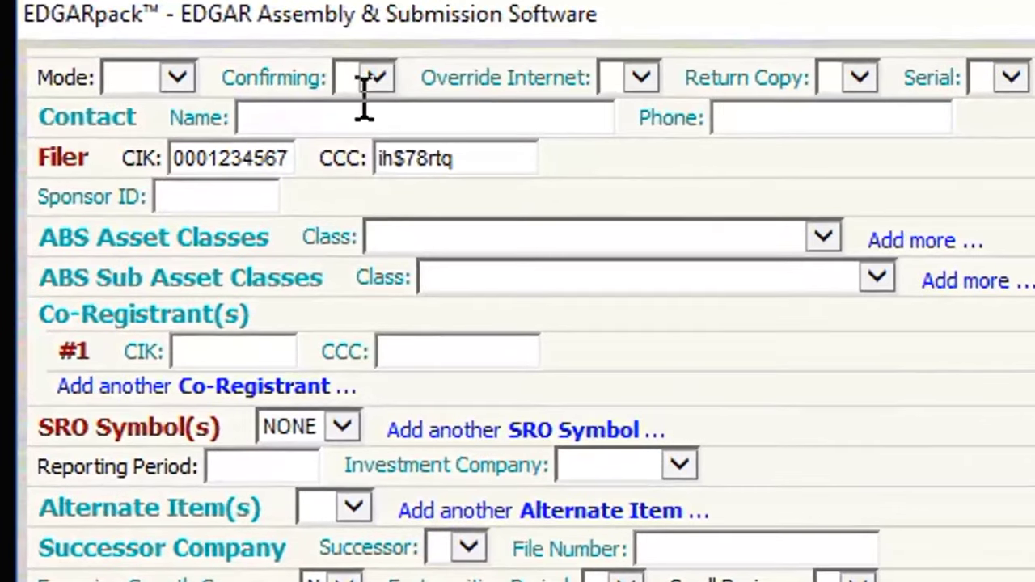
click(175, 78)
click(160, 133)
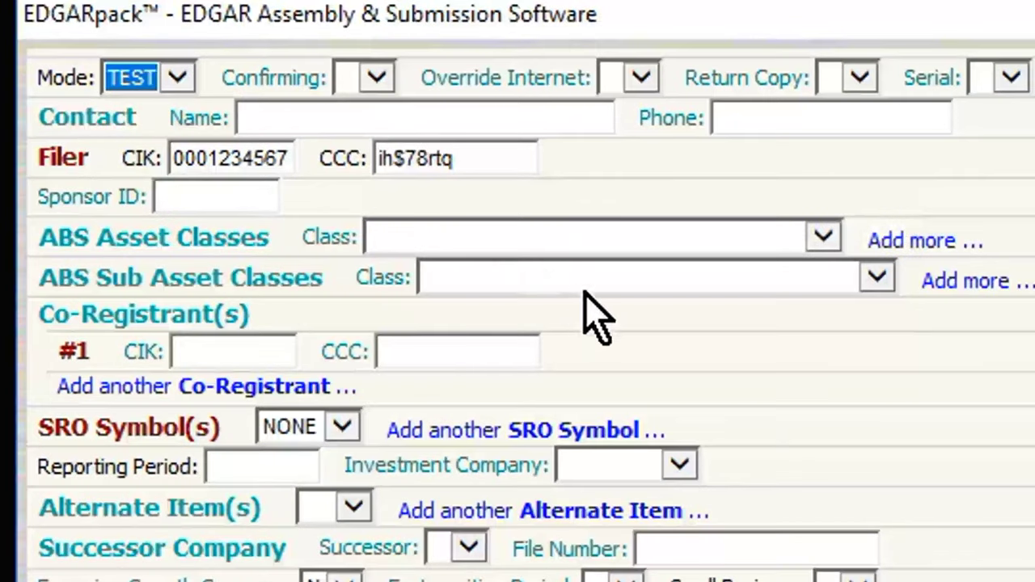
click(250, 469)
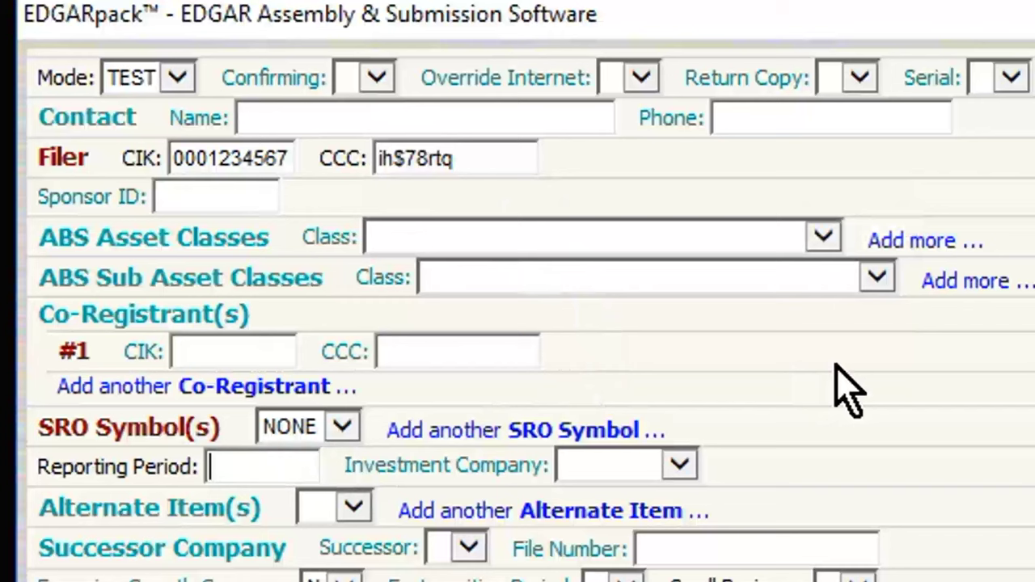
text(9/30/17)
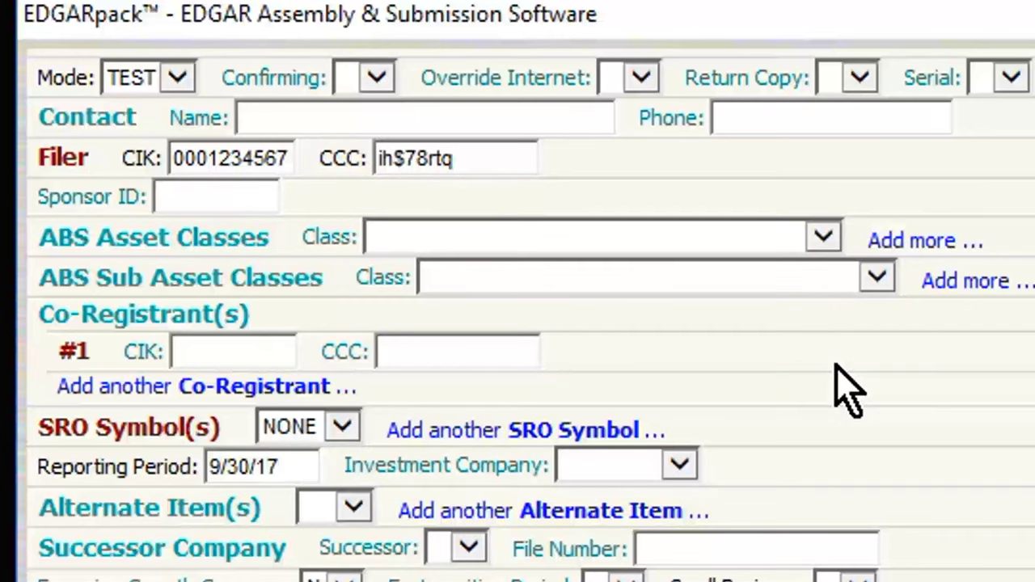
key(Tab)
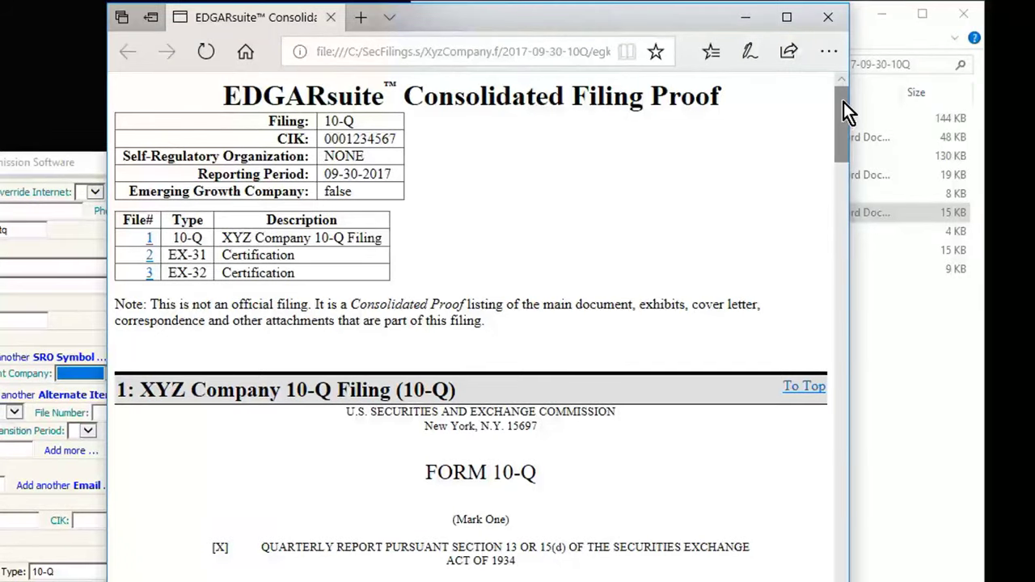
- Scroll the Consolidated Filing Proof from the 10-Q through the EX-31 and EX-32 certifications
drag(843, 102, 895, 581)
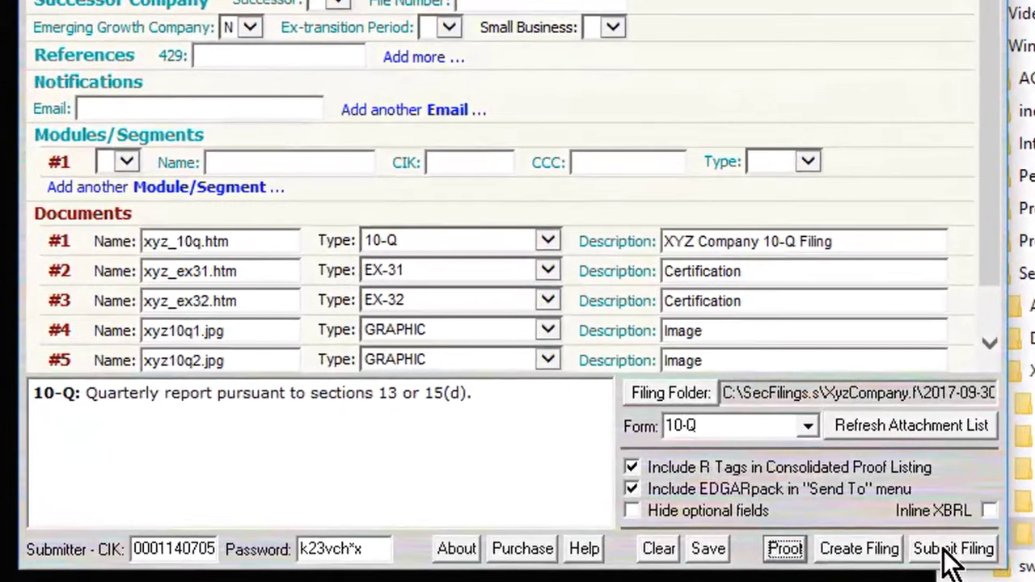
- Submit the TEST 10-Q filing to receive an SEC accession number
click(892, 531)
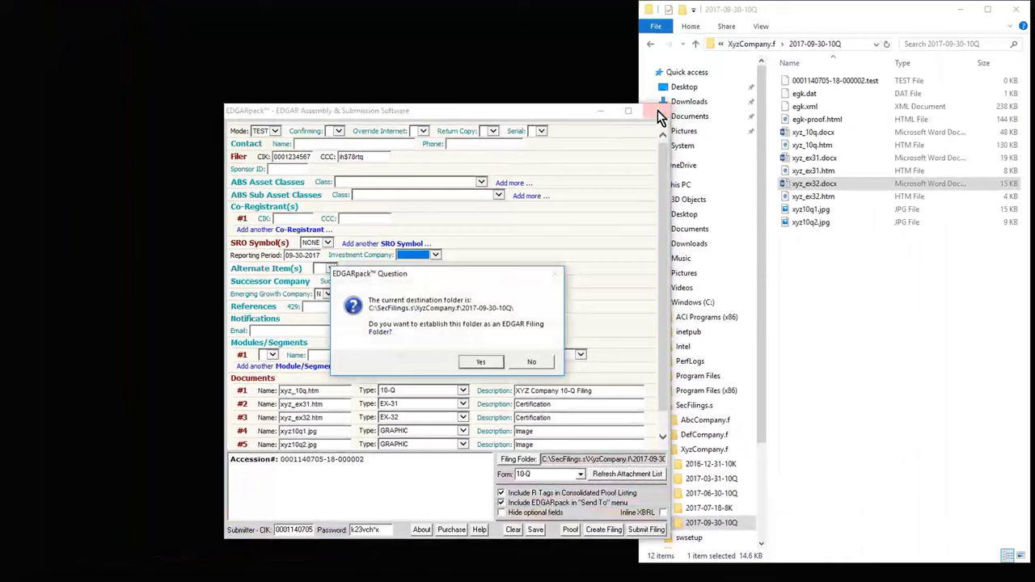
click(482, 363)
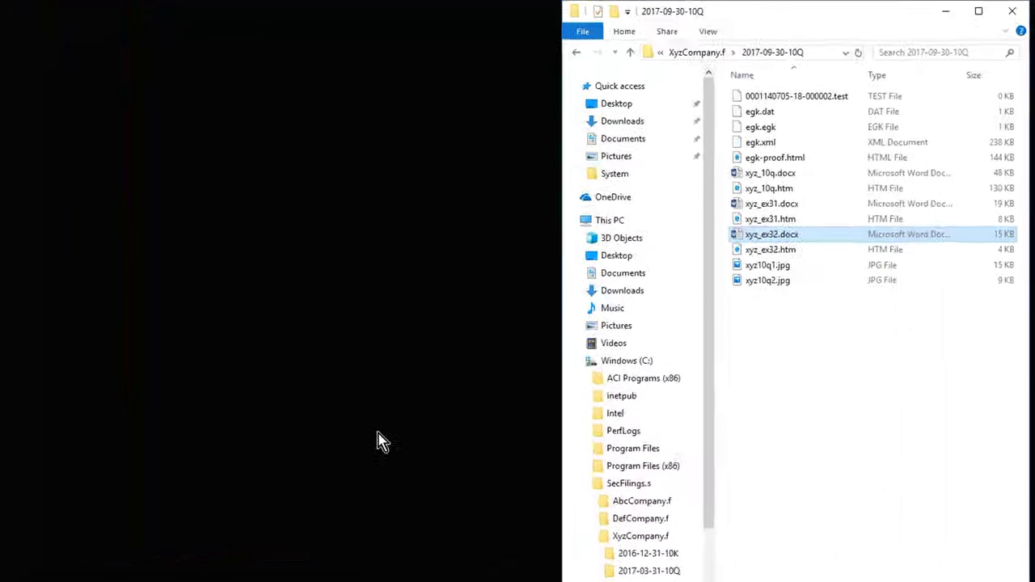